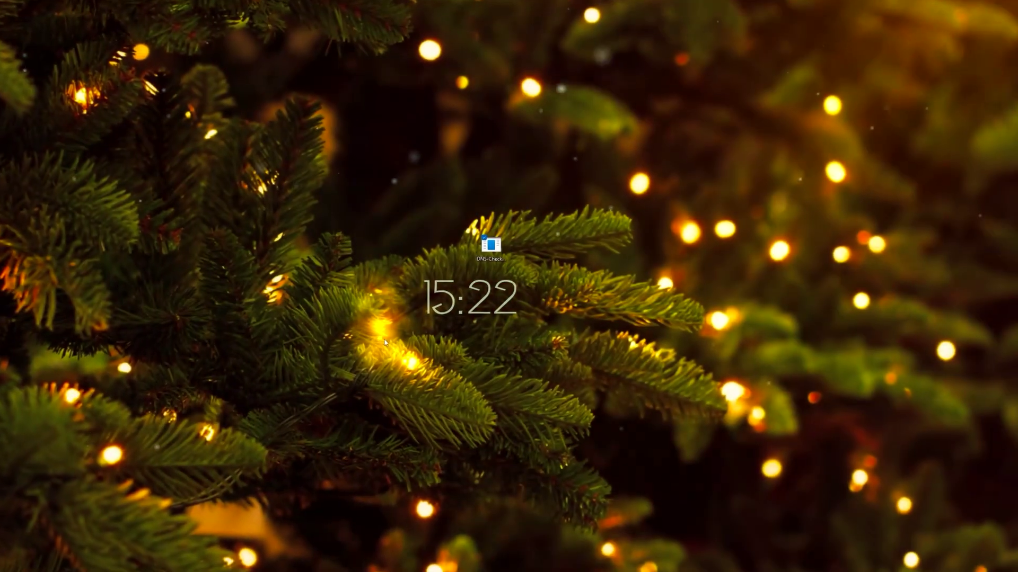
Step: Open Settings' Network & internet Data usage page and reset the Ethernet usage stats to 0 MB
{"action": "key", "text": "super"}
{"action": "type", "text": "settings"}
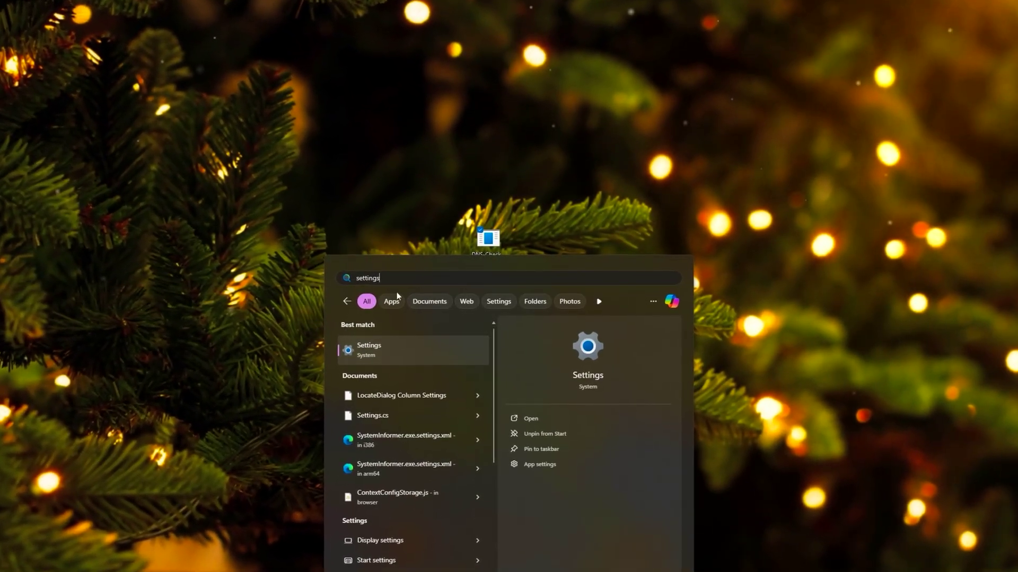
{"action": "left_click", "coordinate": [397, 350]}
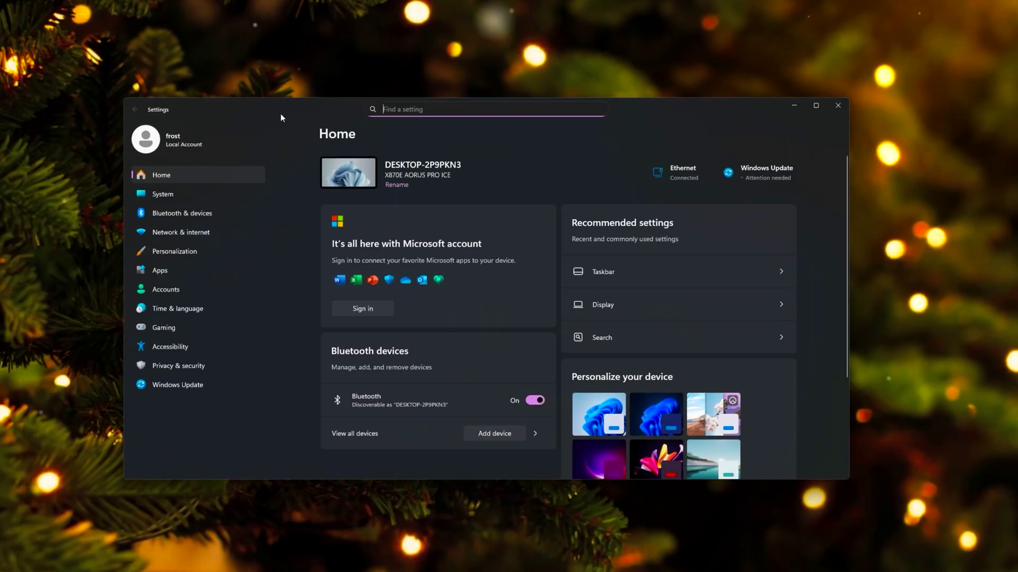
{"action": "left_click", "coordinate": [198, 236]}
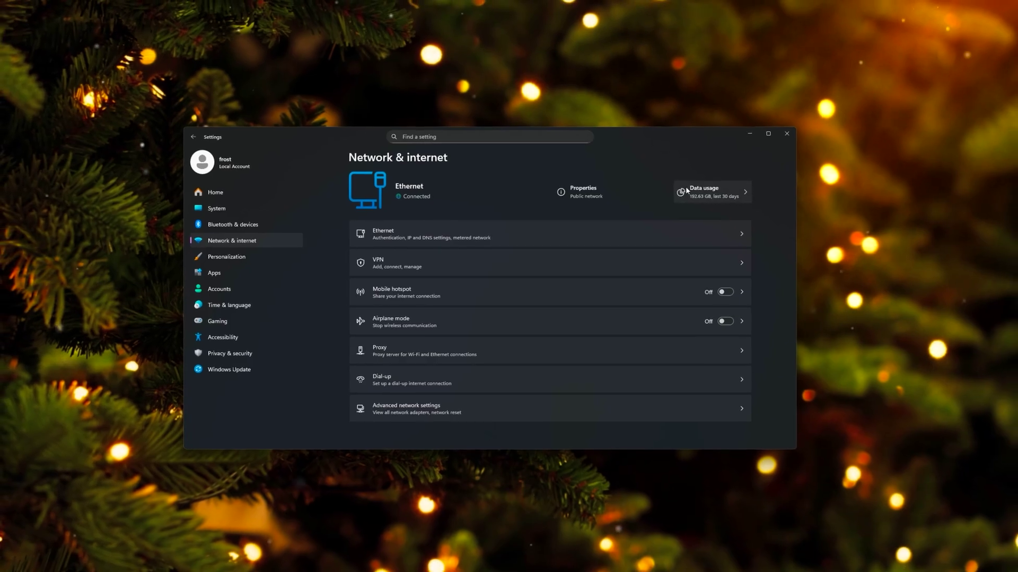
{"action": "left_click", "coordinate": [687, 191]}
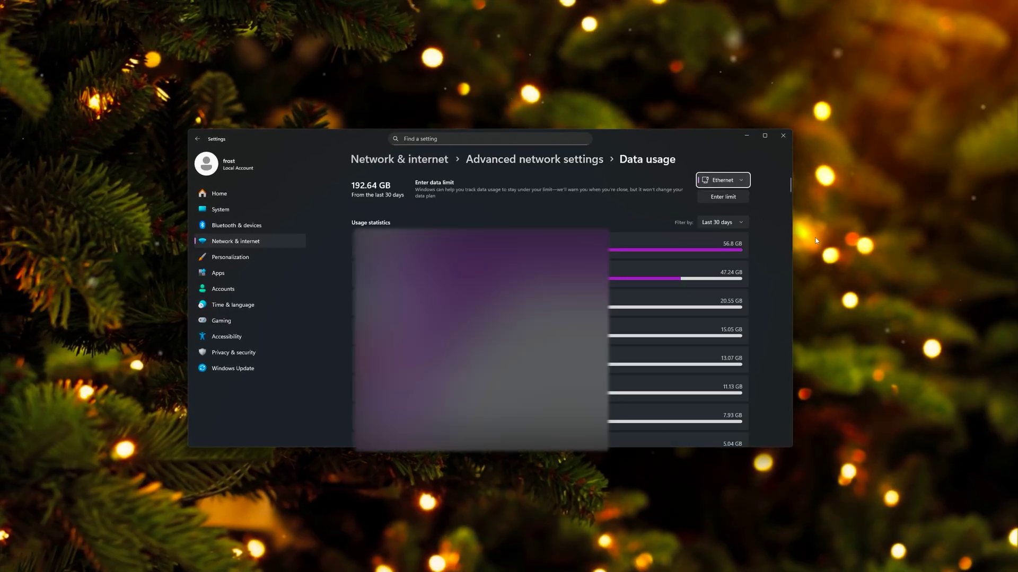
{"action": "scroll", "coordinate": [761, 444], "scroll_direction": "down", "scroll_amount": 15}
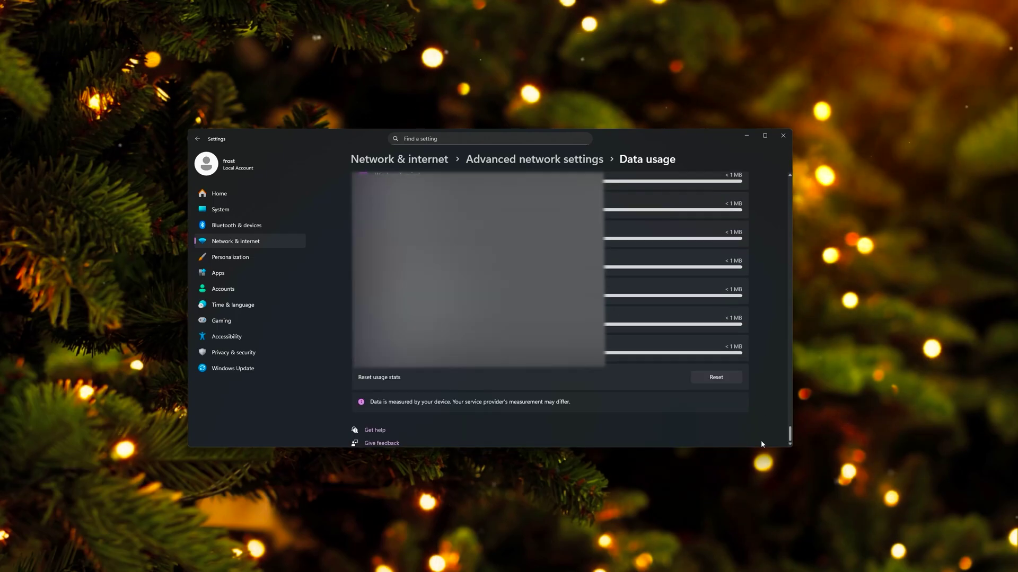
{"action": "left_click", "coordinate": [724, 380]}
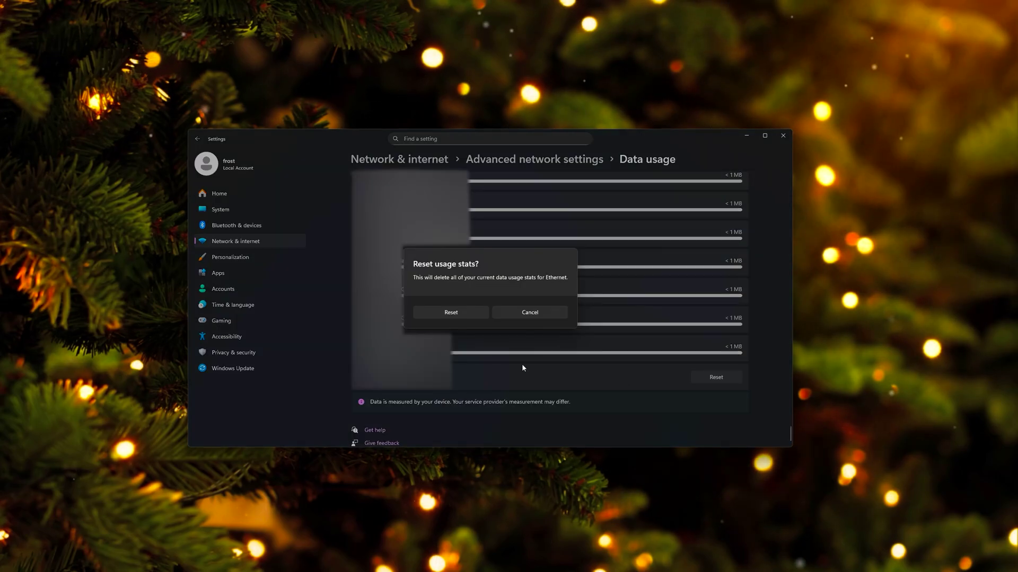
{"action": "left_click", "coordinate": [458, 313]}
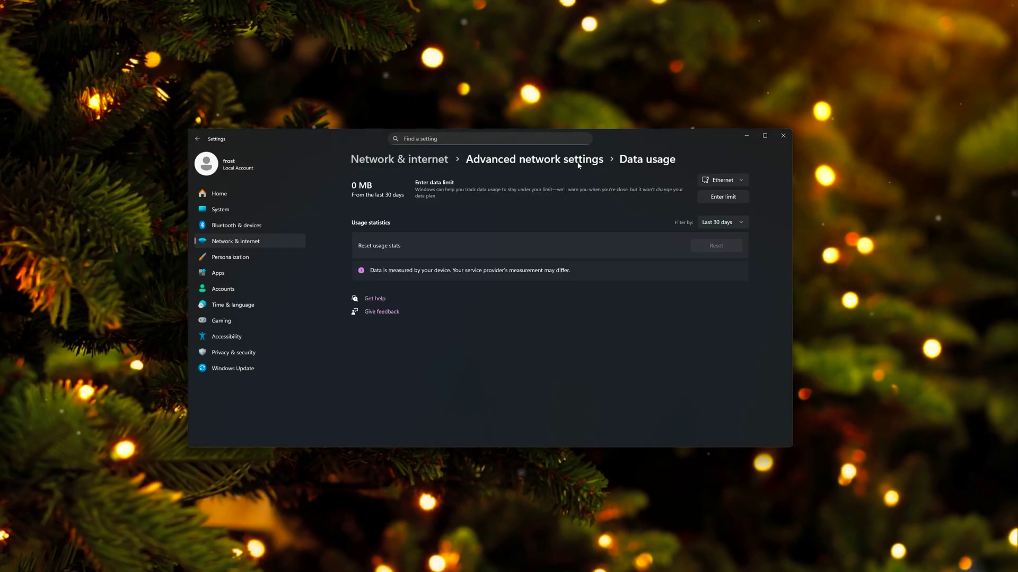
Step: Back in Advanced network settings, expand Ethernet and open its adapter Properties dialog
{"action": "left_click", "coordinate": [578, 163]}
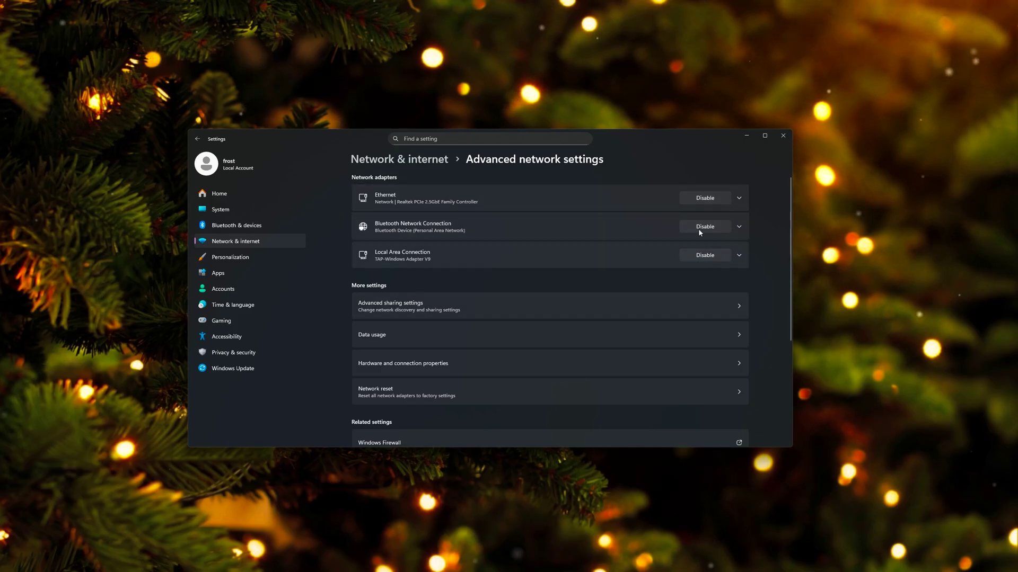
{"action": "left_click", "coordinate": [549, 197]}
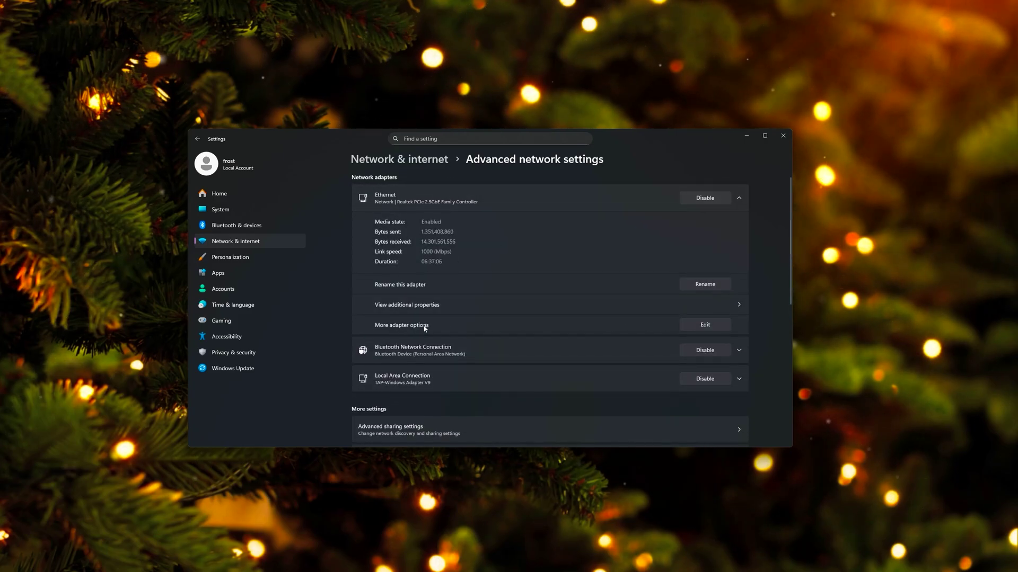
{"action": "left_click", "coordinate": [688, 324]}
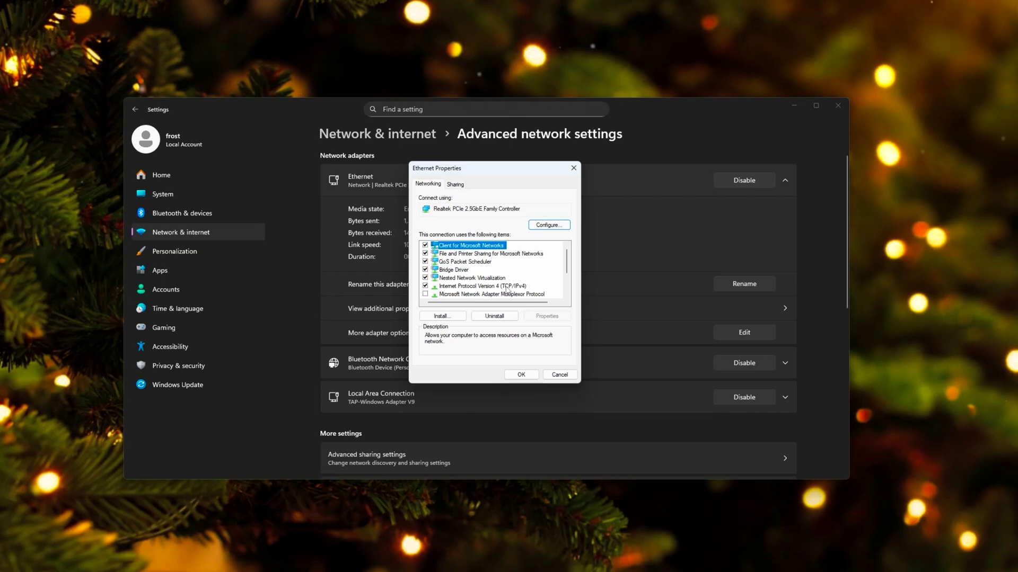
Step: Open the Internet Protocol Version 4 properties and switch to manually specified DNS server addresses
{"action": "left_click", "coordinate": [460, 288]}
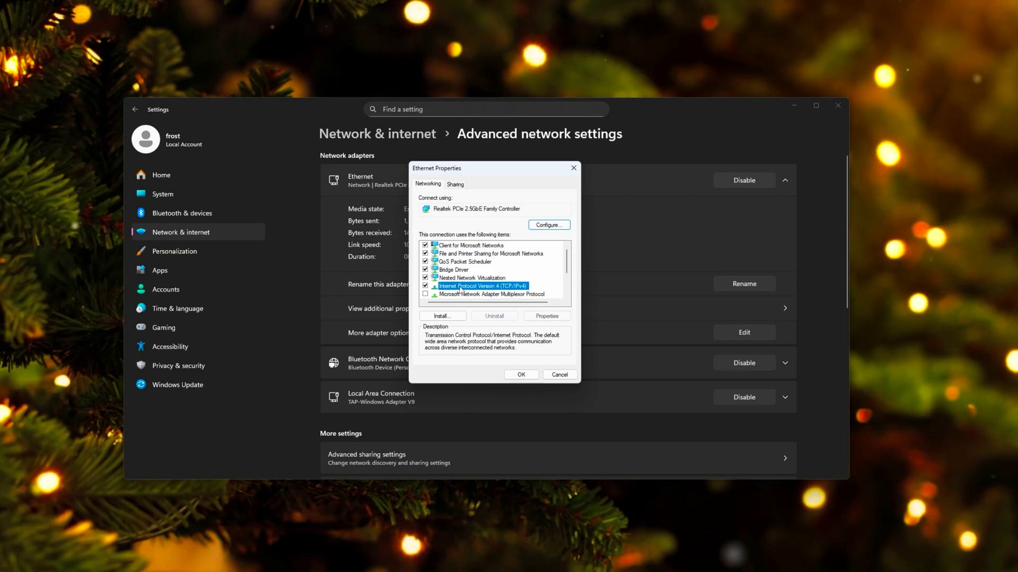
{"action": "double_click", "coordinate": [496, 289]}
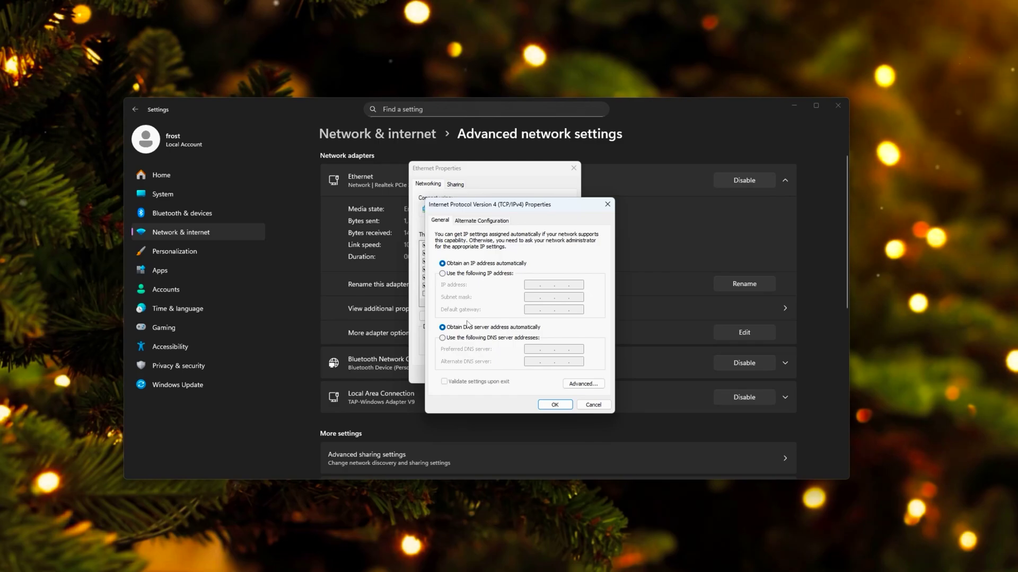
{"action": "left_click", "coordinate": [520, 337]}
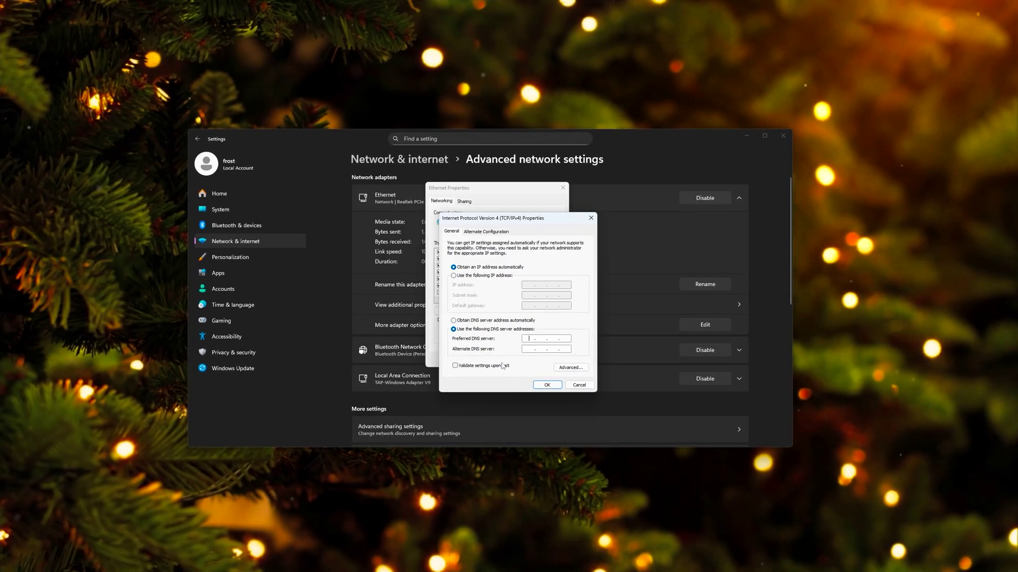
{"action": "key", "text": "super"}
Step: Ping 1.1.1.1 and 8.8.8.8 from Command Prompt, both averaging 2 ms, then return to Preferred DNS
{"action": "type", "text": "cmd"}
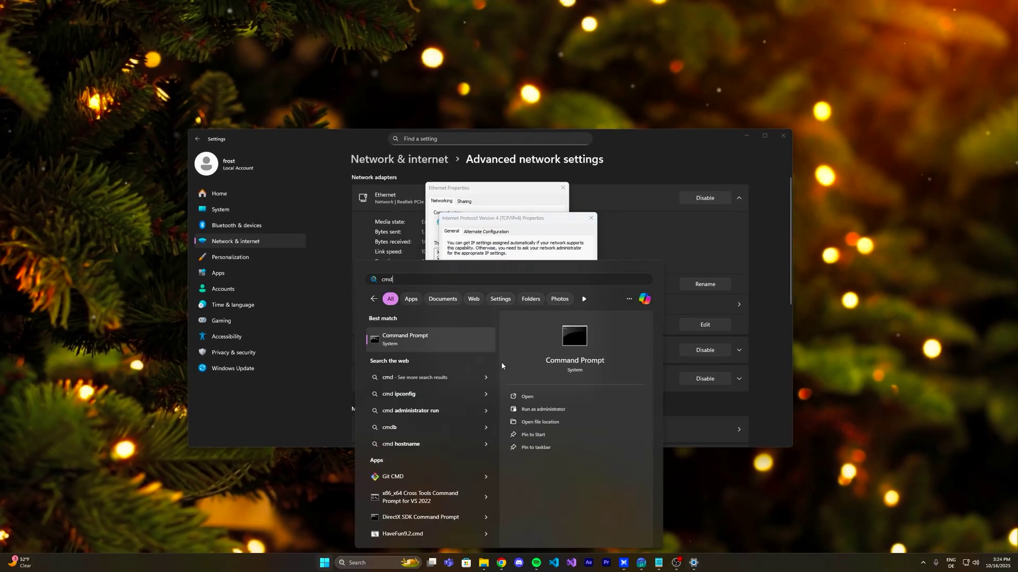
{"action": "left_click", "coordinate": [403, 339]}
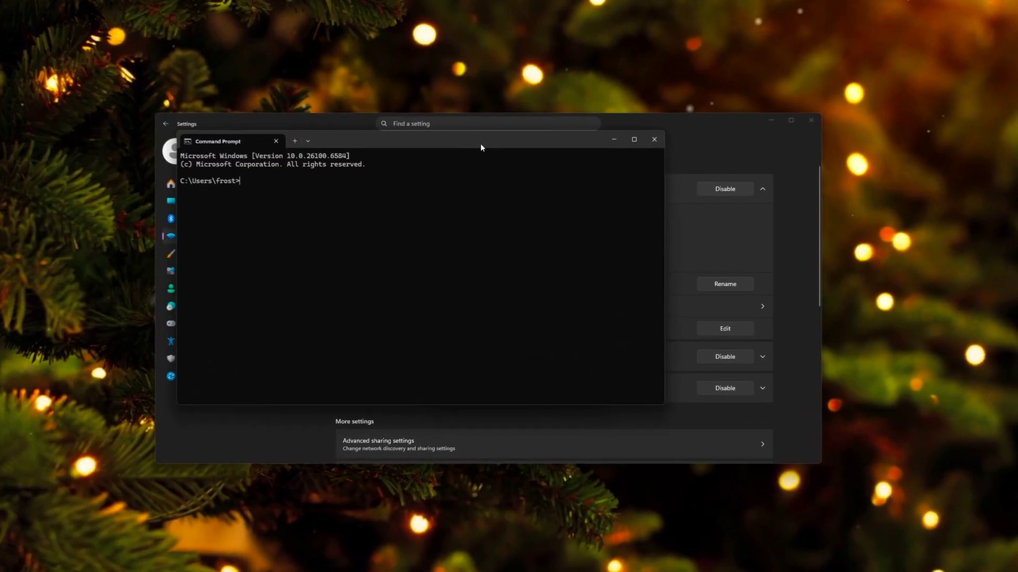
{"action": "type", "text": "ping "}
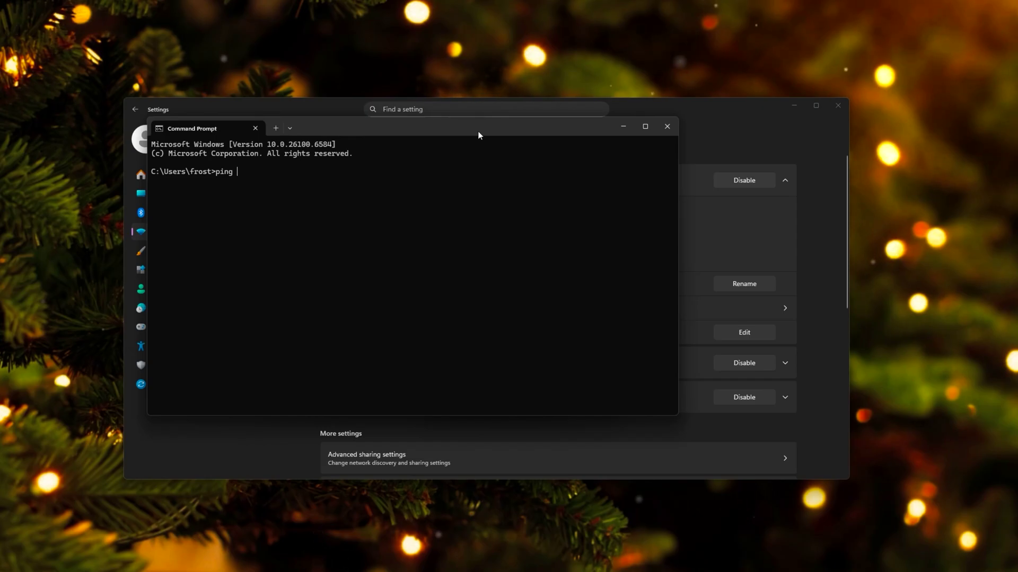
{"action": "type", "text": "1.1.1.1"}
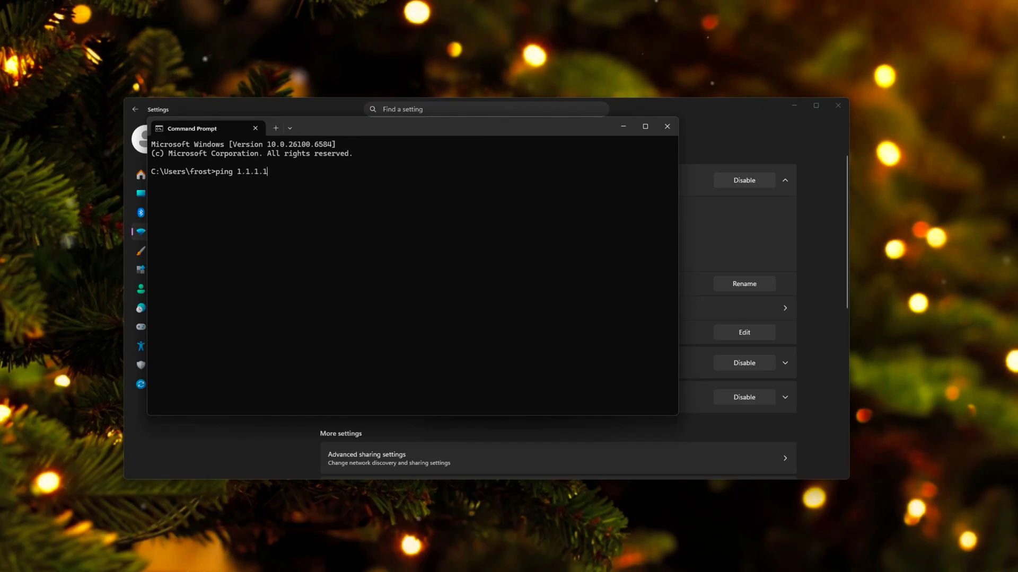
{"action": "key", "text": "Return"}
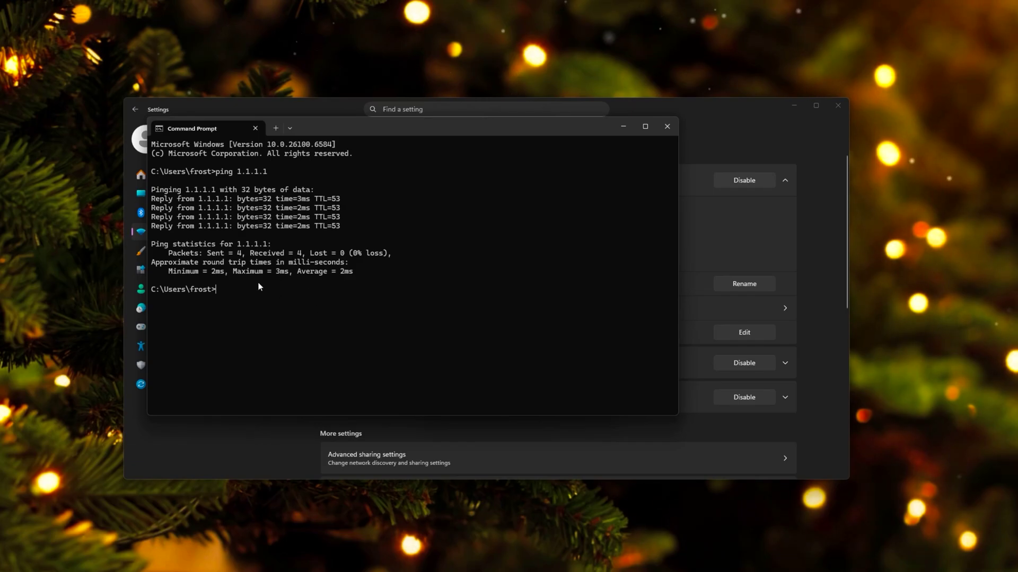
{"action": "type", "text": "ping 8.8"}
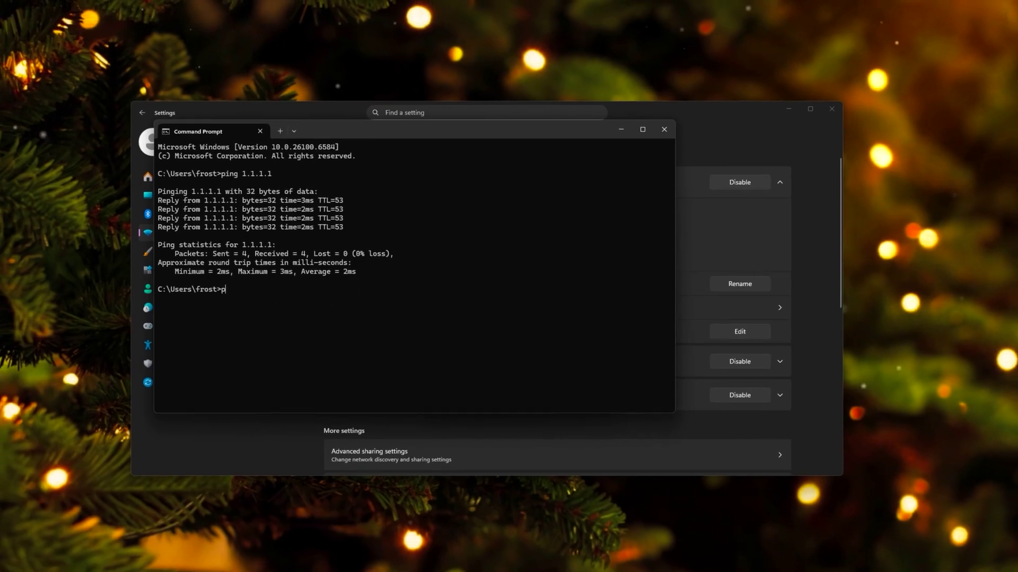
{"action": "type", "text": ".8.8"}
{"action": "key", "text": "Return"}
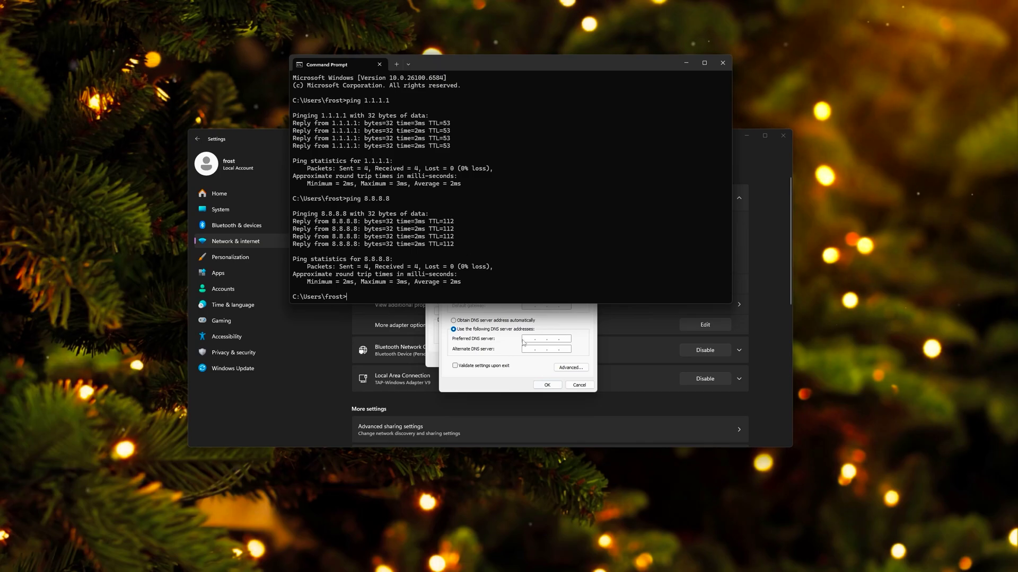
{"action": "left_click", "coordinate": [524, 339]}
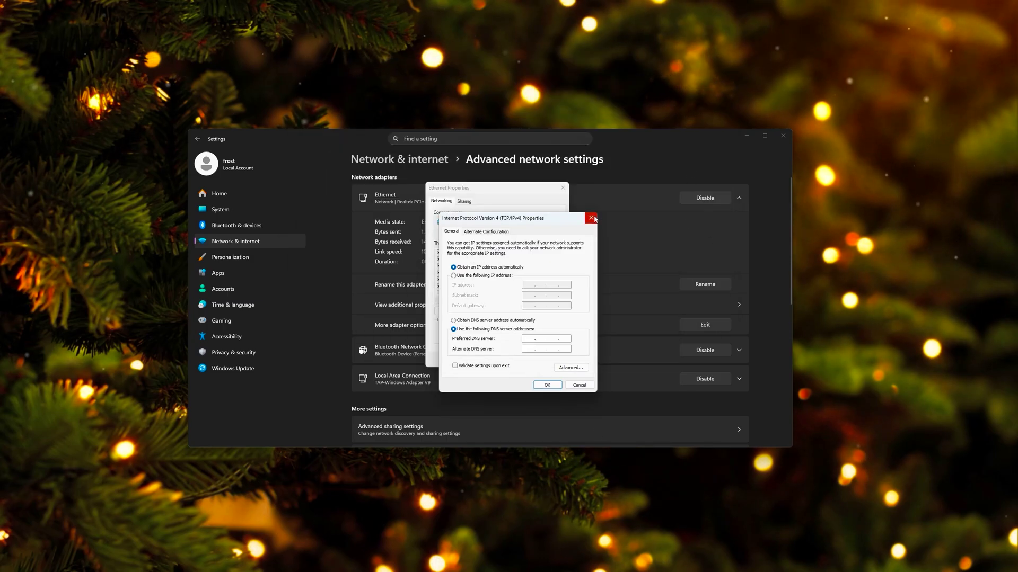
Step: Close the IPv4 properties without saving, clear the windows away, and launch DNS-Checker from the desktop
{"action": "left_click", "coordinate": [590, 217]}
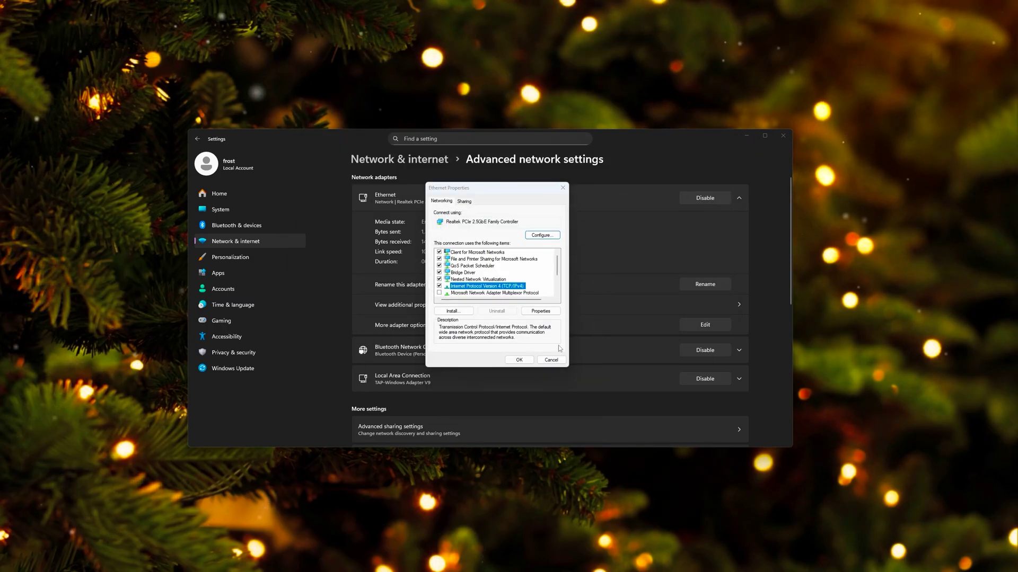
{"action": "left_click", "coordinate": [609, 340]}
{"action": "key", "text": "super+d"}
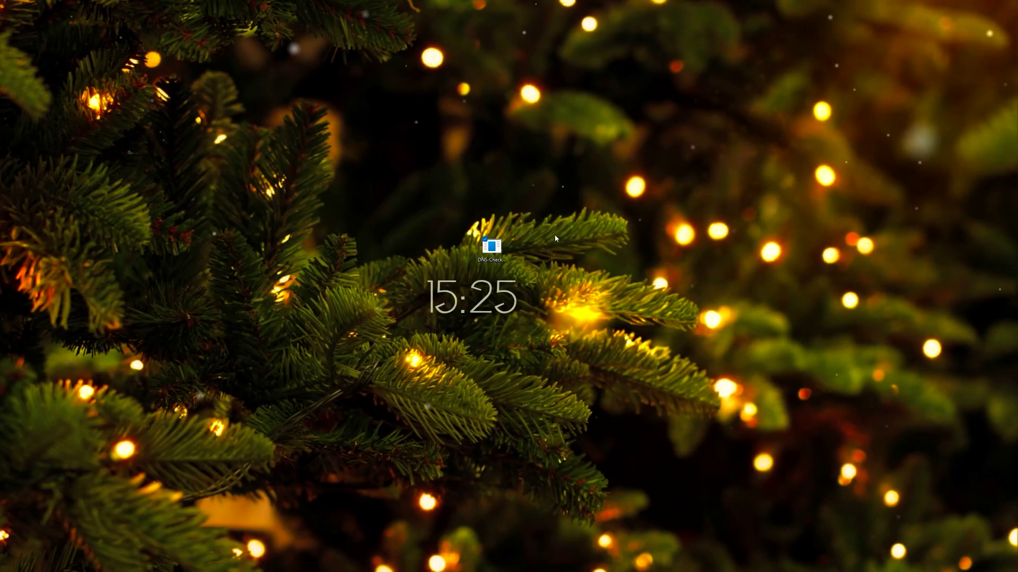
{"action": "mouse_move", "coordinate": [556, 570]}
{"action": "left_click", "coordinate": [702, 562]}
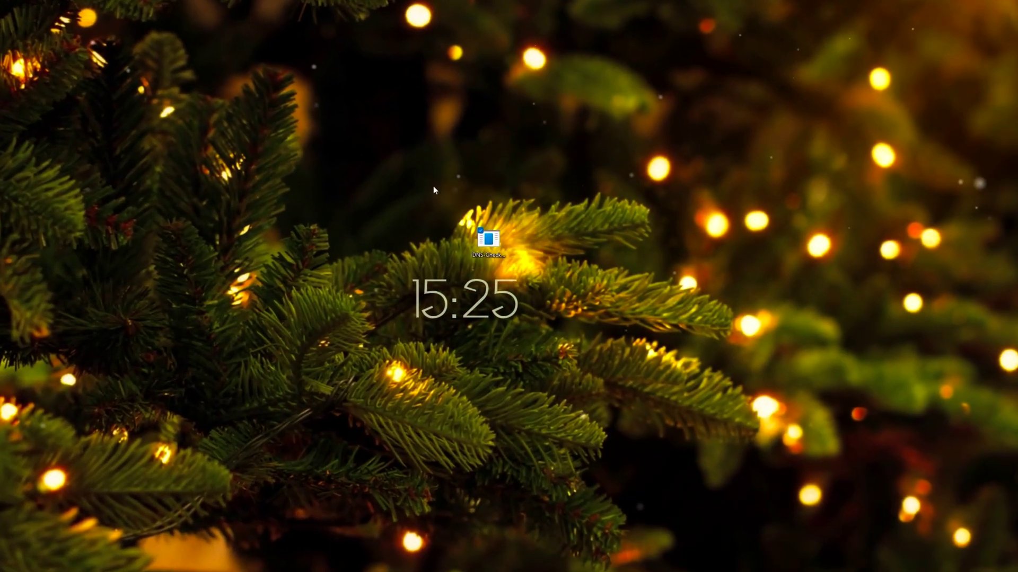
{"action": "left_click", "coordinate": [489, 242]}
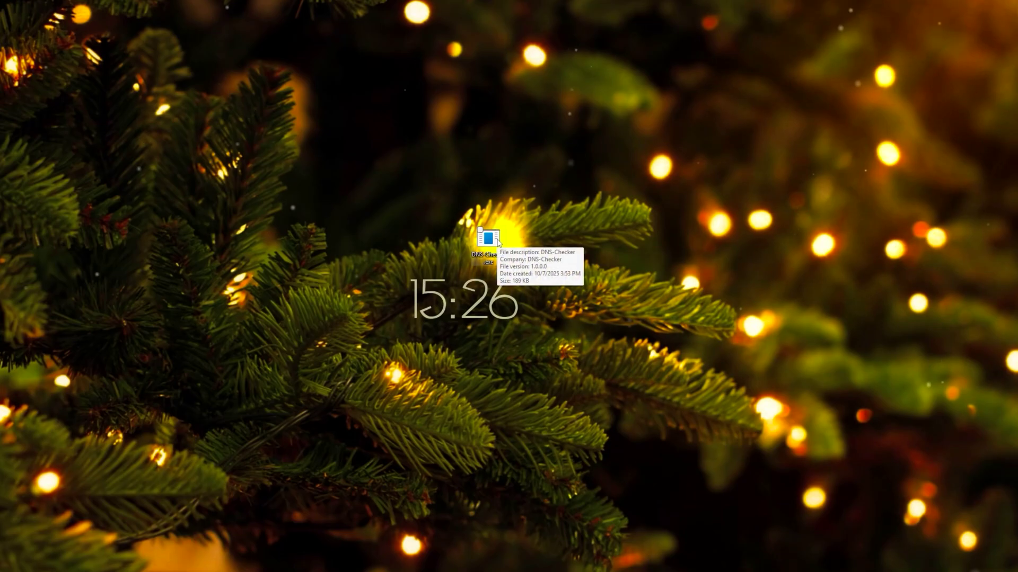
{"action": "double_click", "coordinate": [497, 240]}
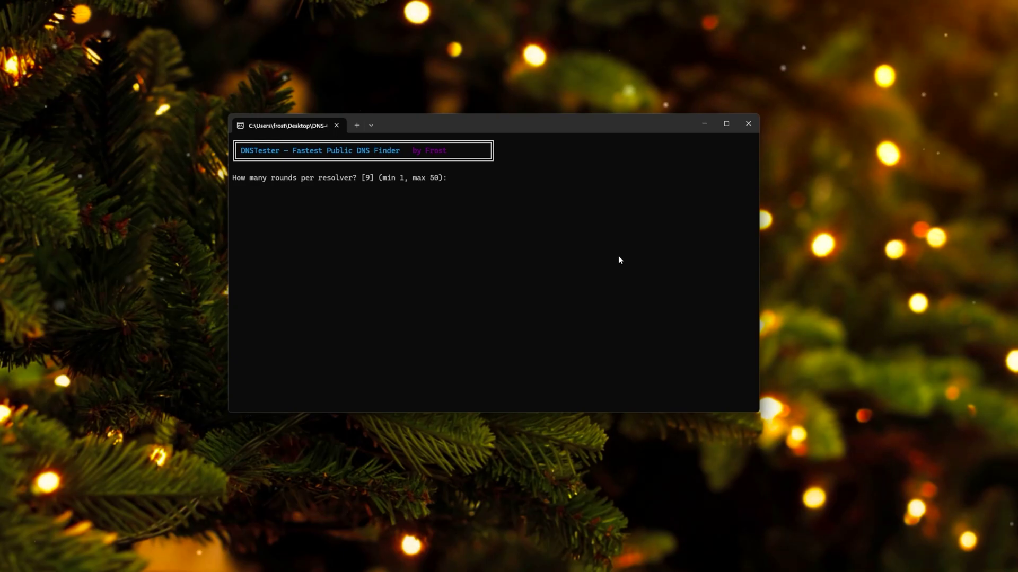
Step: Start a 10-round IPv4-only DNS benchmark in DNS-Checker, skipping IPv6 testing
{"action": "type", "text": "10"}
{"action": "key", "text": "Return"}
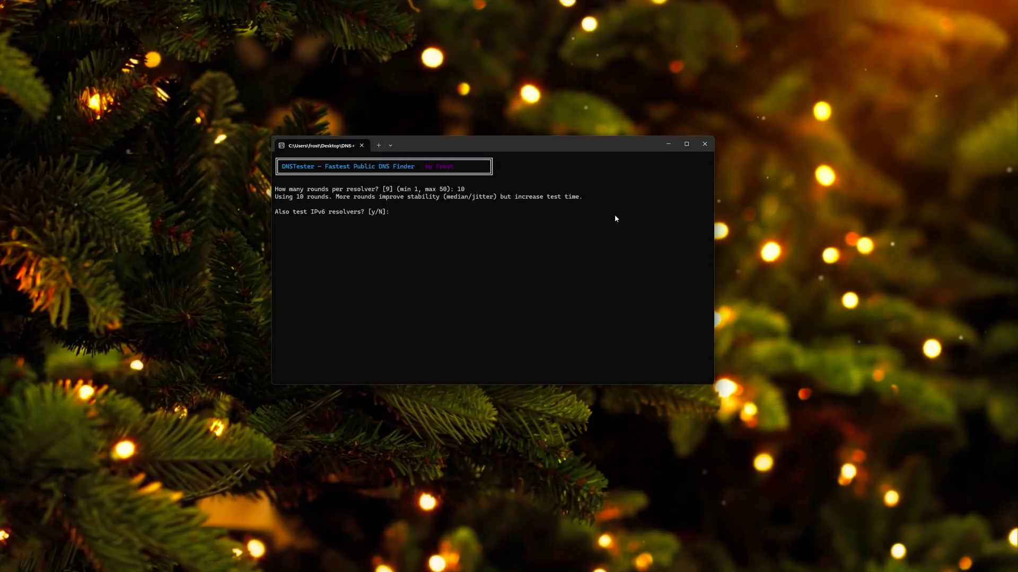
{"action": "left_click_drag", "start_coordinate": [470, 140], "coordinate": [473, 137]}
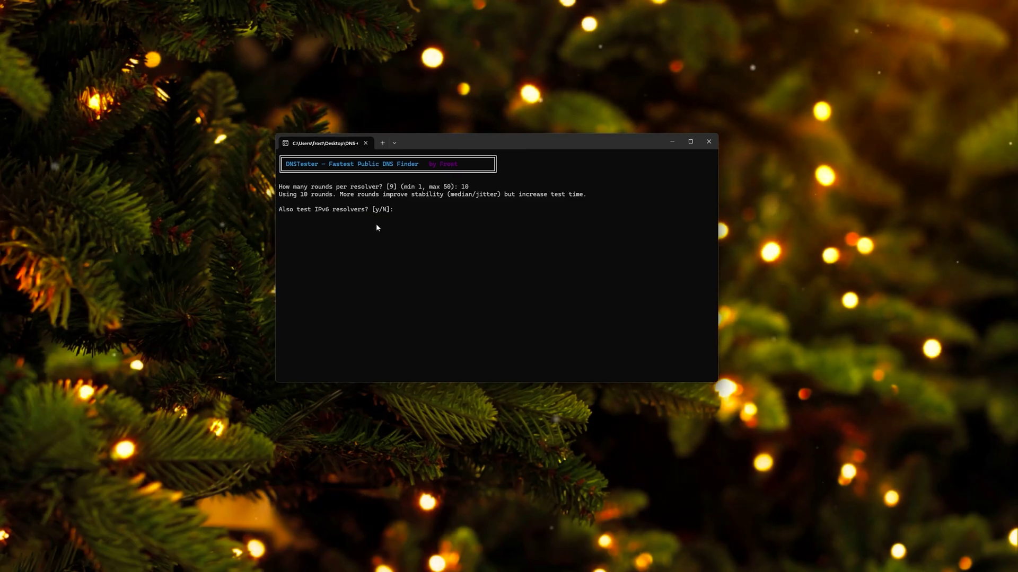
{"action": "key", "text": "Return"}
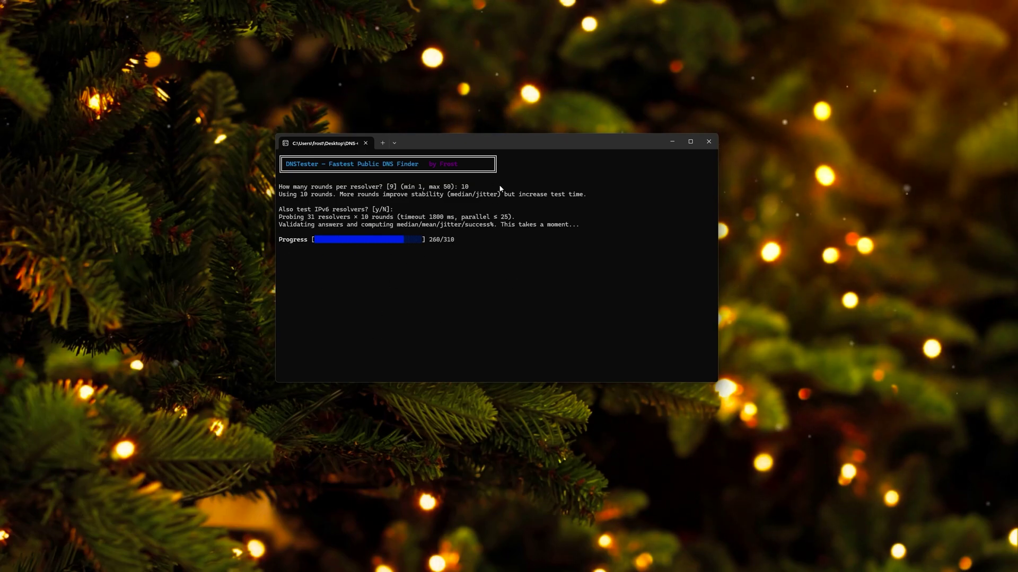
Step: Scroll to the results summary and select the fastest resolver IP 185.228.168.9
{"action": "mouse_move", "coordinate": [488, 142]}
{"action": "left_mouse_down"}
{"action": "mouse_move", "coordinate": [476, 143]}
{"action": "mouse_move", "coordinate": [487, 151]}
{"action": "left_mouse_up"}
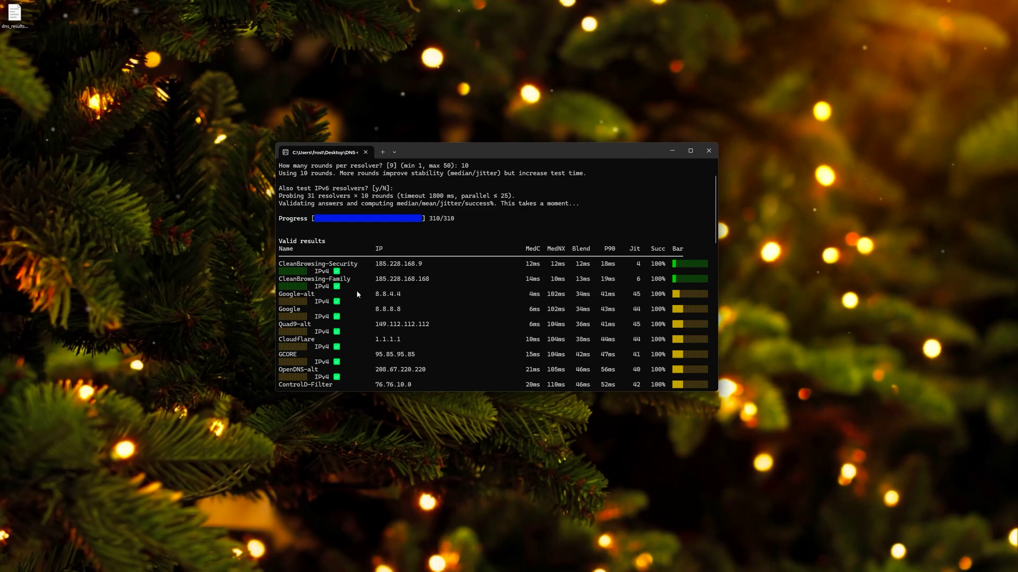
{"action": "scroll", "coordinate": [356, 291], "scroll_direction": "down", "scroll_amount": 8}
{"action": "scroll", "coordinate": [562, 252], "scroll_direction": "up", "scroll_amount": 6}
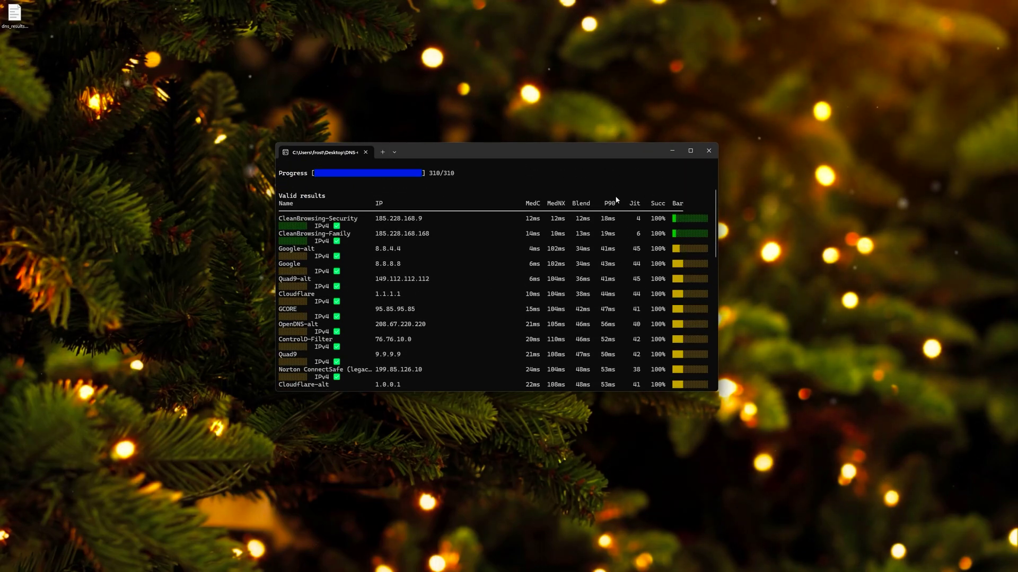
{"action": "scroll", "coordinate": [511, 282], "scroll_direction": "down", "scroll_amount": 10}
{"action": "scroll", "coordinate": [466, 262], "scroll_direction": "down", "scroll_amount": 3}
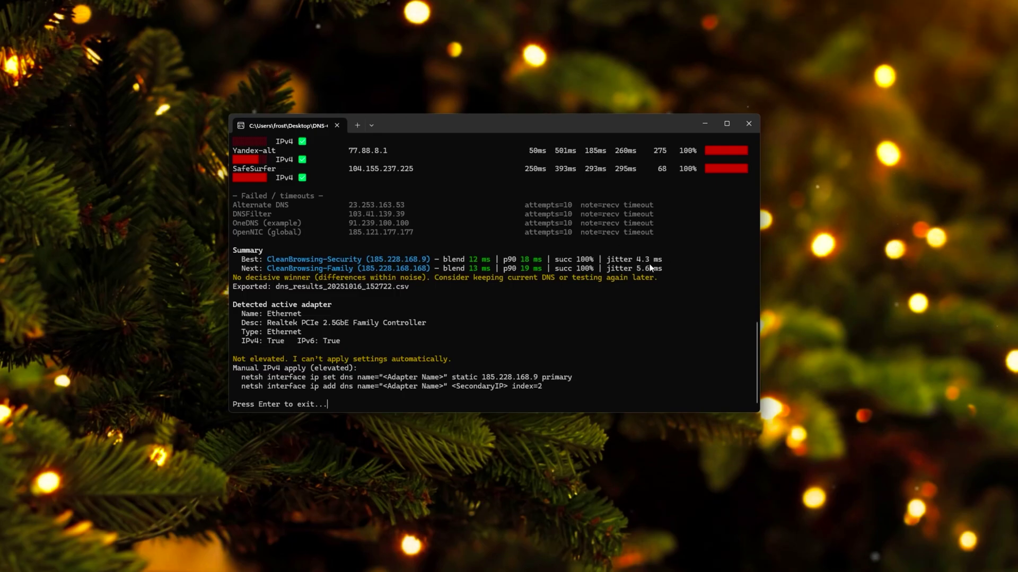
{"action": "left_click_drag", "start_coordinate": [369, 259], "coordinate": [424, 262]}
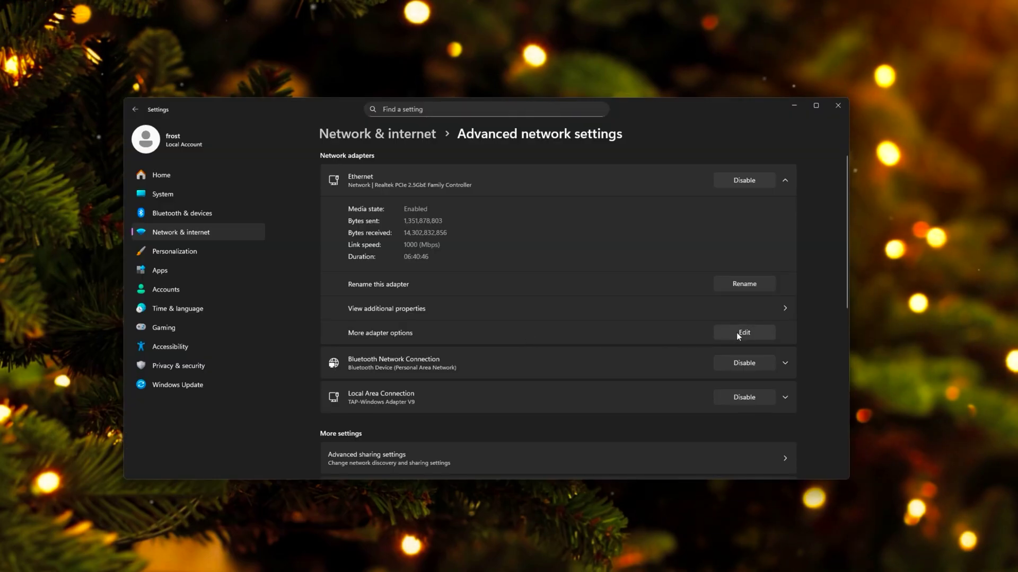
{"action": "left_click", "coordinate": [744, 332]}
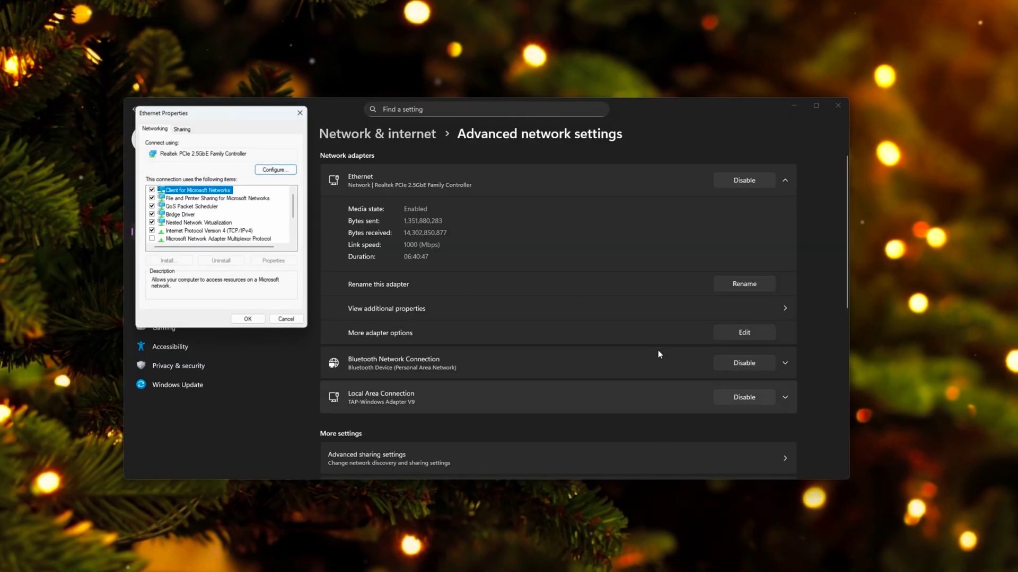
Step: Set the IPv4 DNS to manual and enter 185.228.168.9 as the preferred server
{"action": "double_click", "coordinate": [202, 231]}
{"action": "left_click", "coordinate": [169, 282]}
{"action": "type", "text": "185.228.168.9"}
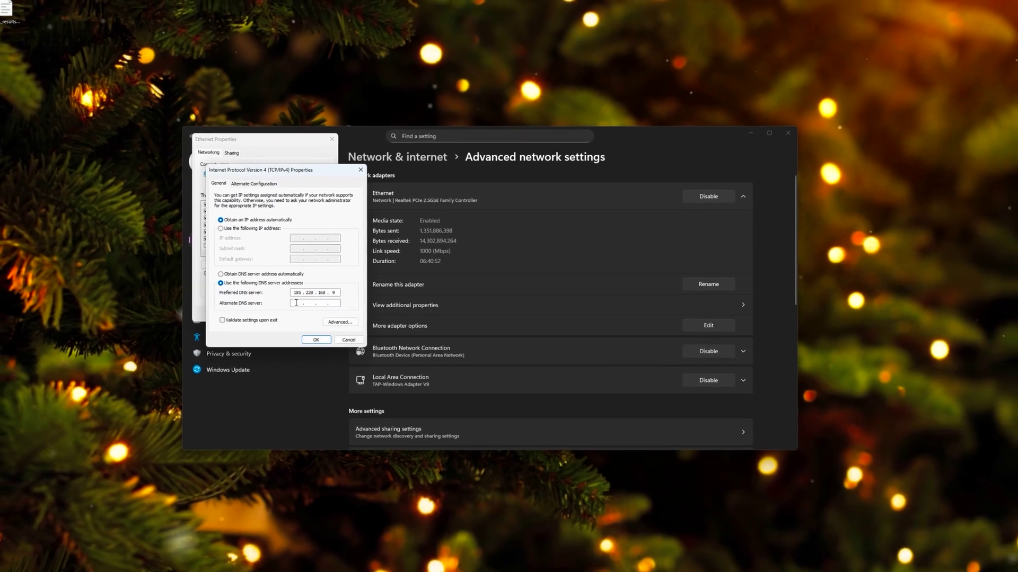
{"action": "left_click", "coordinate": [295, 302]}
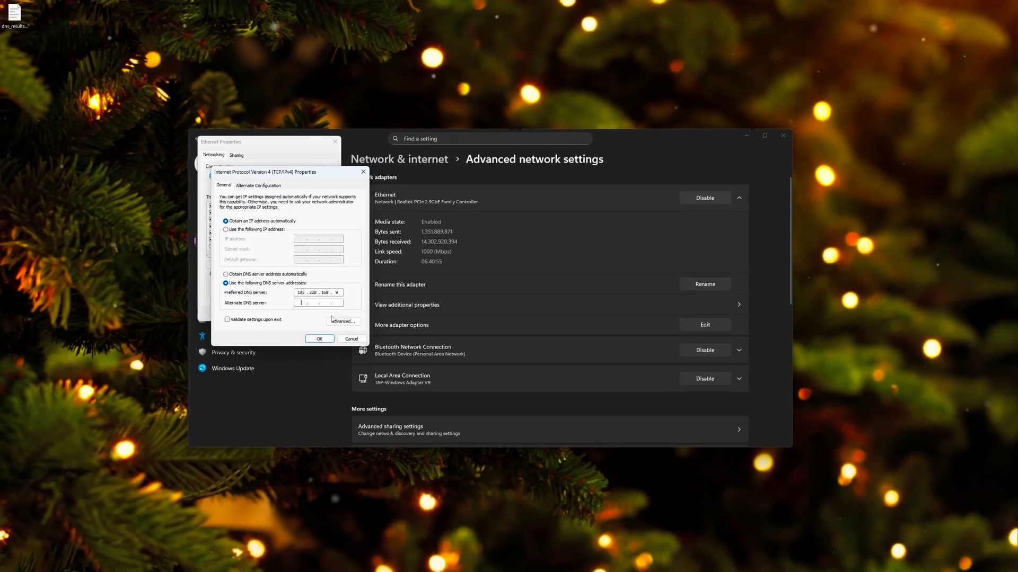
Step: Copy 185.228.168.168 from the benchmark results into the alternate DNS field and confirm both dialogs
{"action": "left_click", "coordinate": [562, 563]}
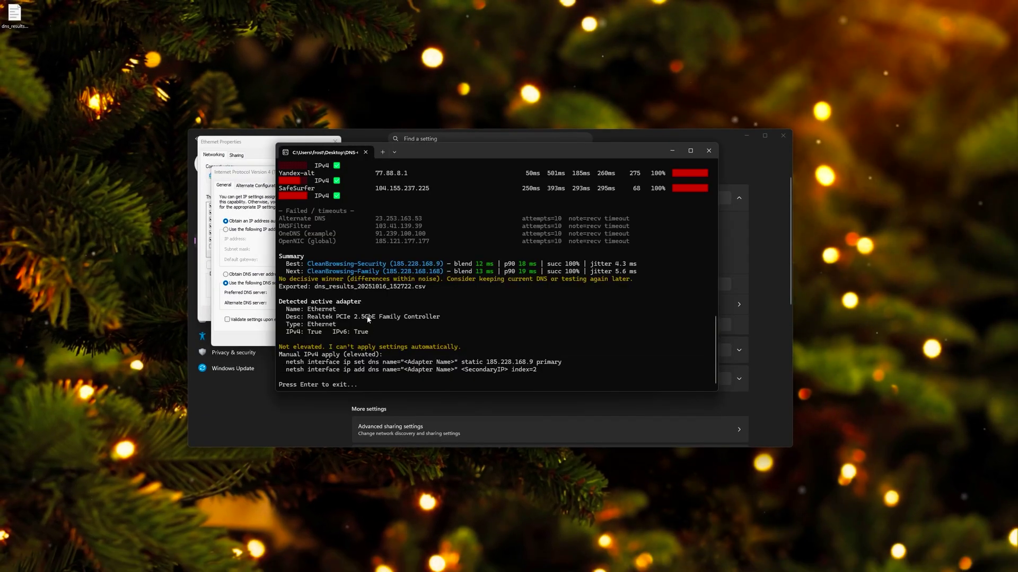
{"action": "left_click_drag", "start_coordinate": [386, 271], "coordinate": [393, 273]}
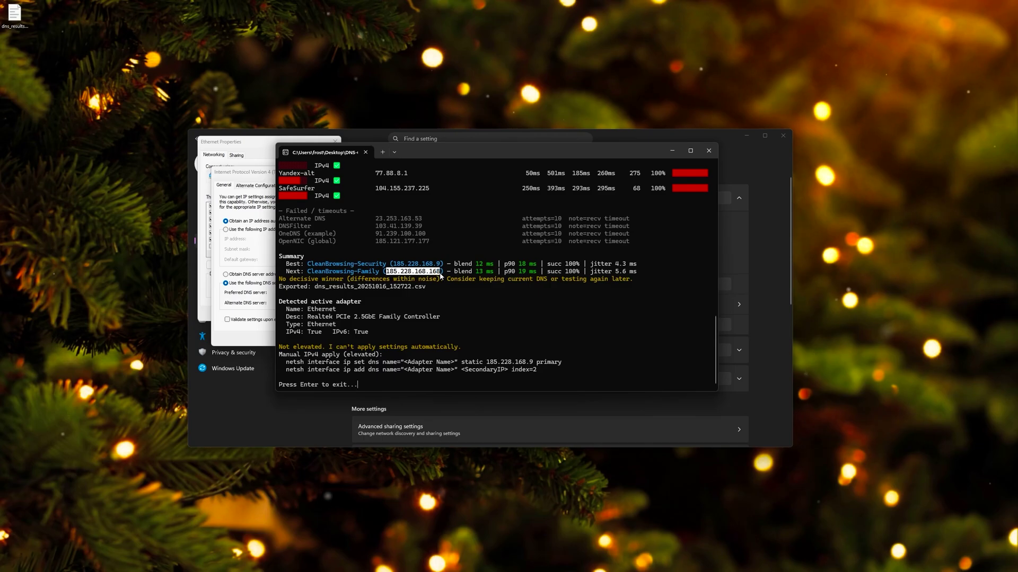
{"action": "key", "text": "alt+Tab"}
{"action": "type", "text": "185.228.168.168"}
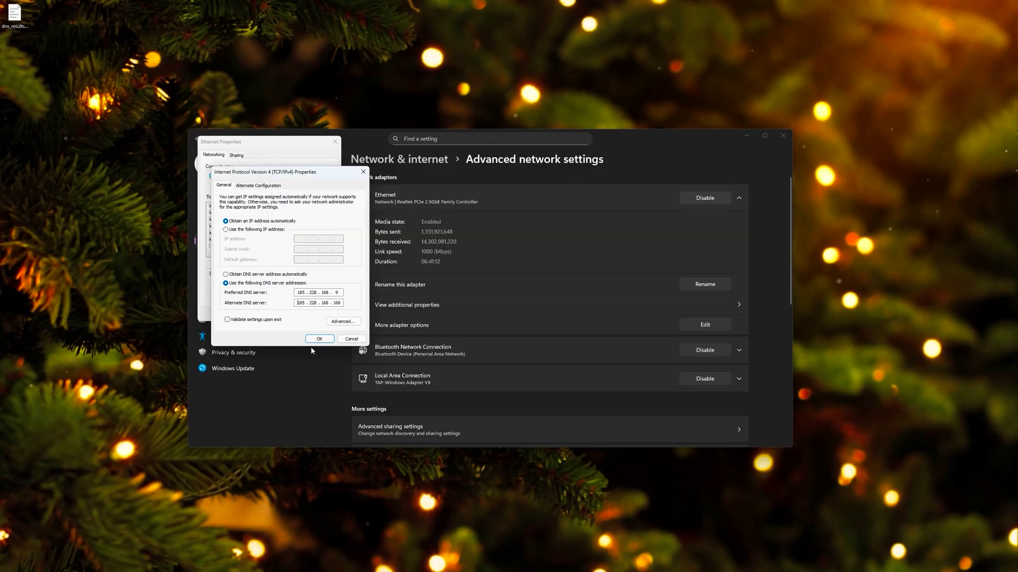
{"action": "left_click", "coordinate": [319, 339]}
{"action": "left_click", "coordinate": [320, 318]}
Step: Scroll down the network settings and open the Data usage page
{"action": "scroll", "coordinate": [460, 298], "scroll_direction": "down", "scroll_amount": 2}
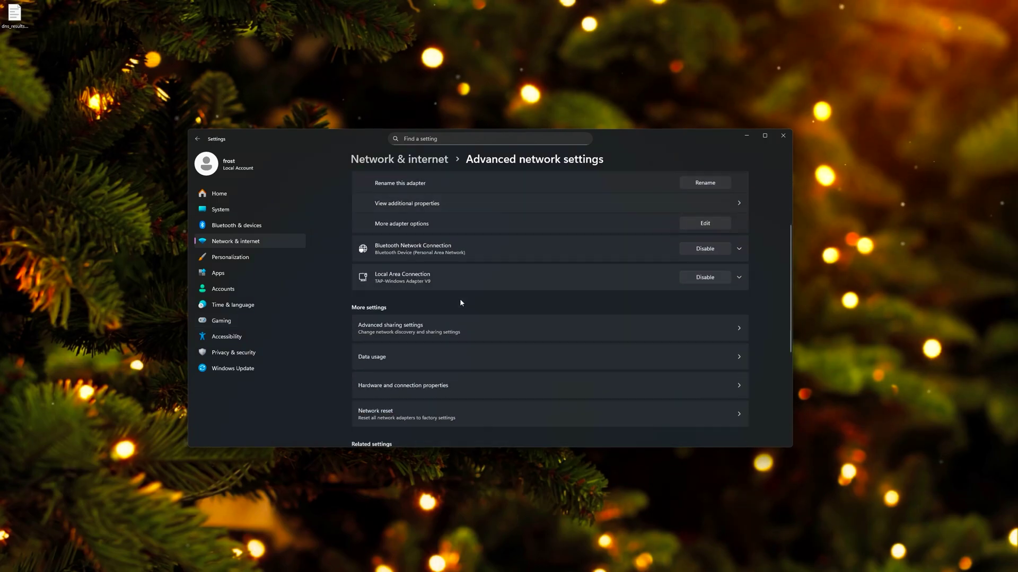
{"action": "scroll", "coordinate": [459, 298], "scroll_direction": "down", "scroll_amount": 2}
{"action": "left_click", "coordinate": [394, 309]}
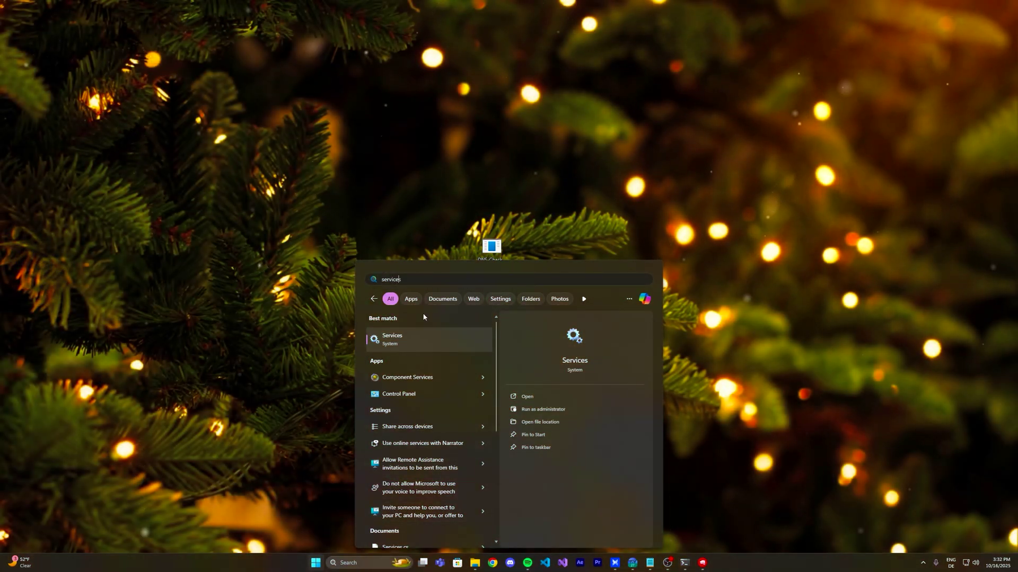
Step: In the Services app, change Windows Update's startup type to Disabled and apply it
{"action": "left_click", "coordinate": [399, 339]}
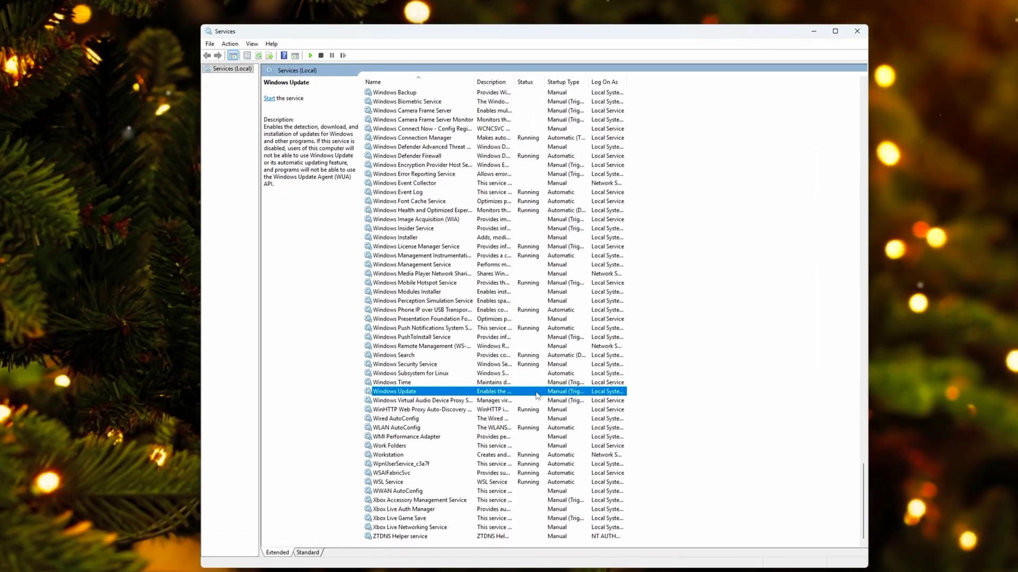
{"action": "left_click", "coordinate": [534, 293]}
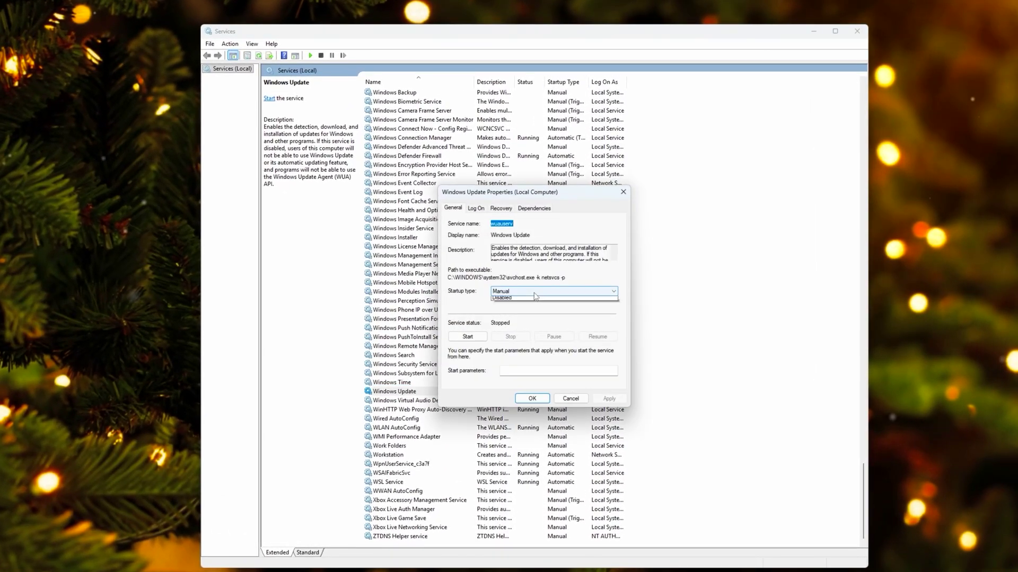
{"action": "left_click", "coordinate": [517, 291]}
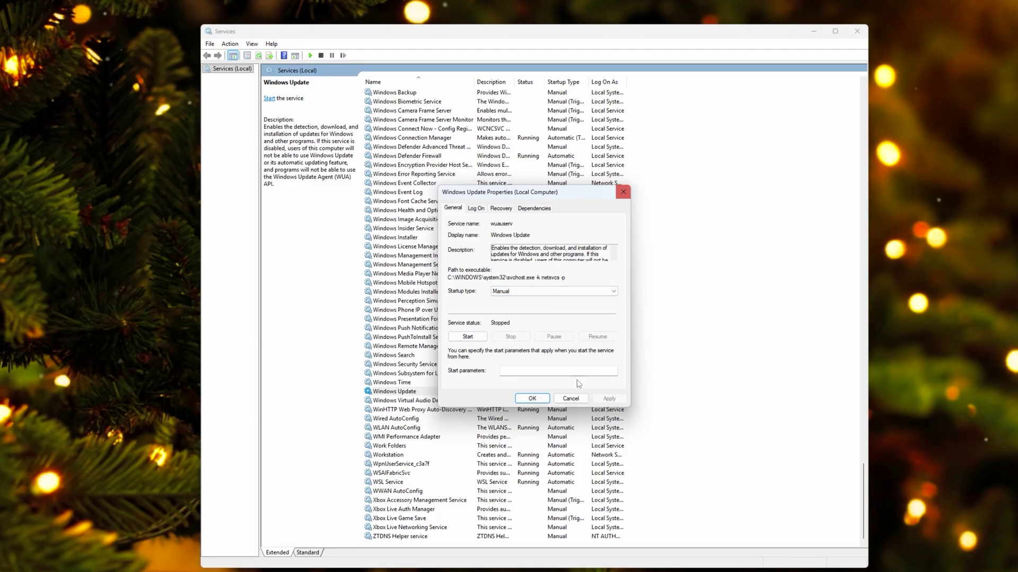
{"action": "left_click", "coordinate": [516, 291]}
{"action": "left_click", "coordinate": [517, 320]}
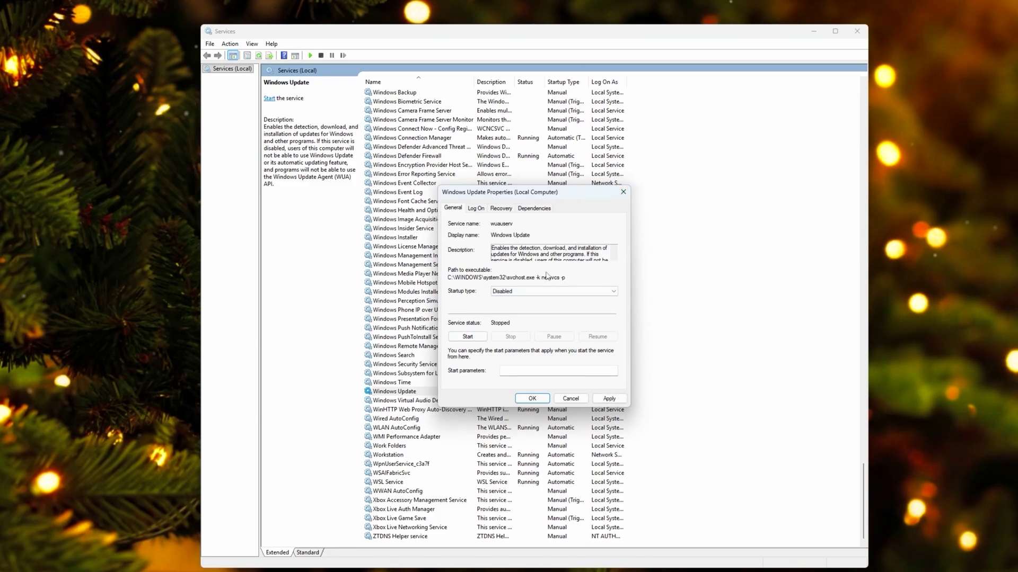
{"action": "left_click", "coordinate": [609, 399]}
{"action": "left_click", "coordinate": [532, 398]}
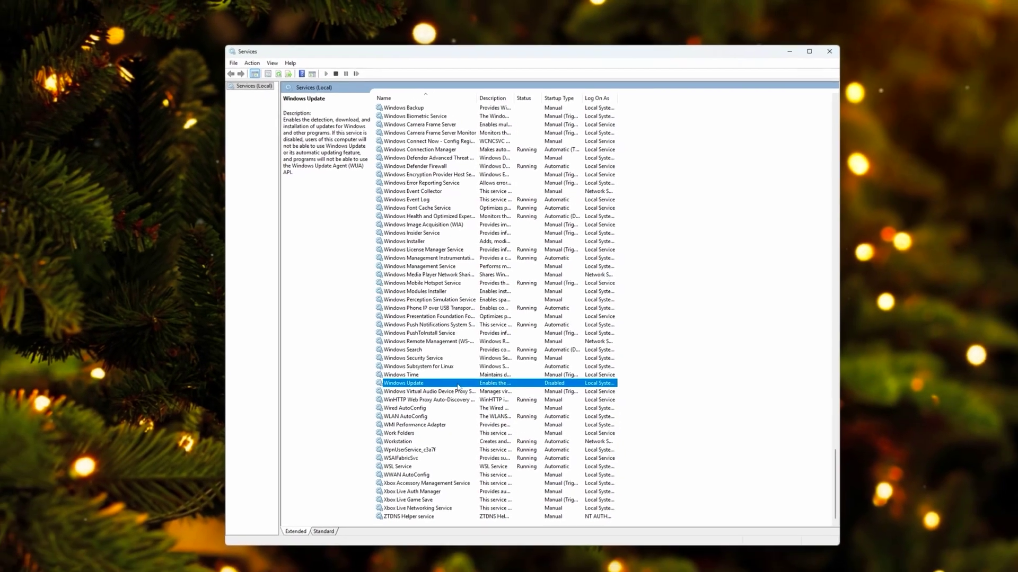